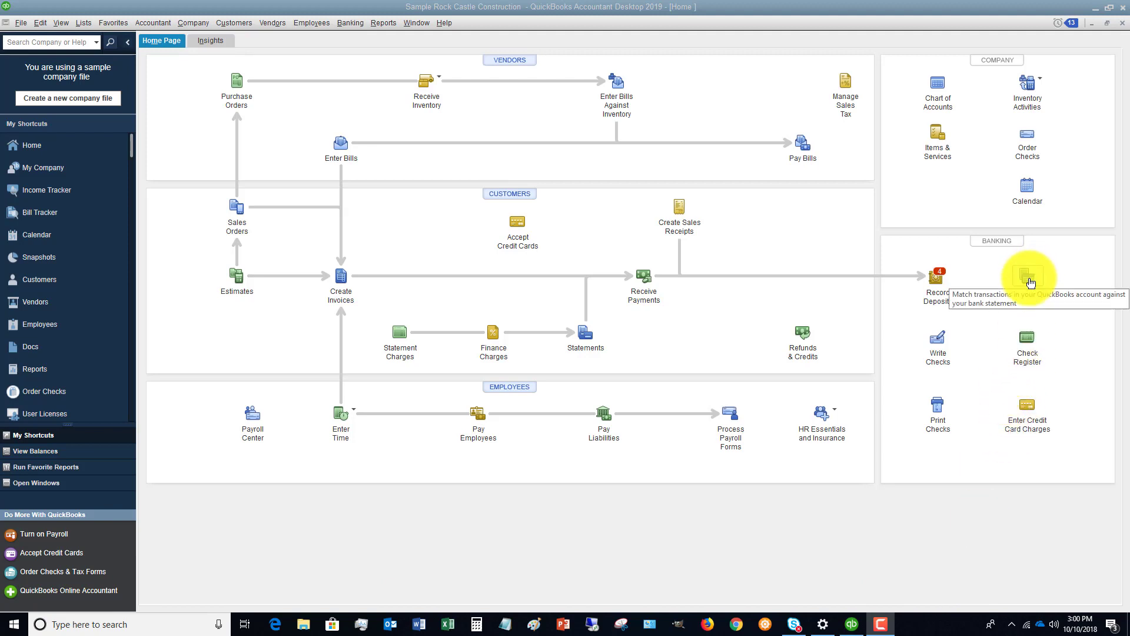
# - Begin reconciling 10100 · Checking for the 11/30/2023 statement with ending balance 71,426.52
pyautogui.click(351, 23)
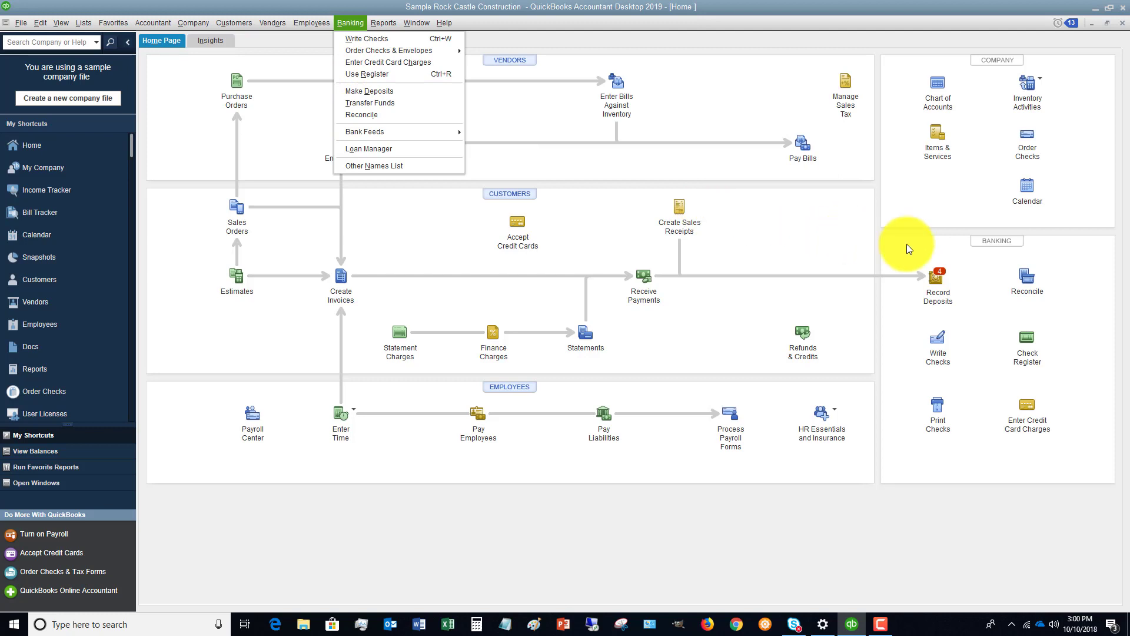
pyautogui.click(1023, 293)
pyautogui.click(1022, 281)
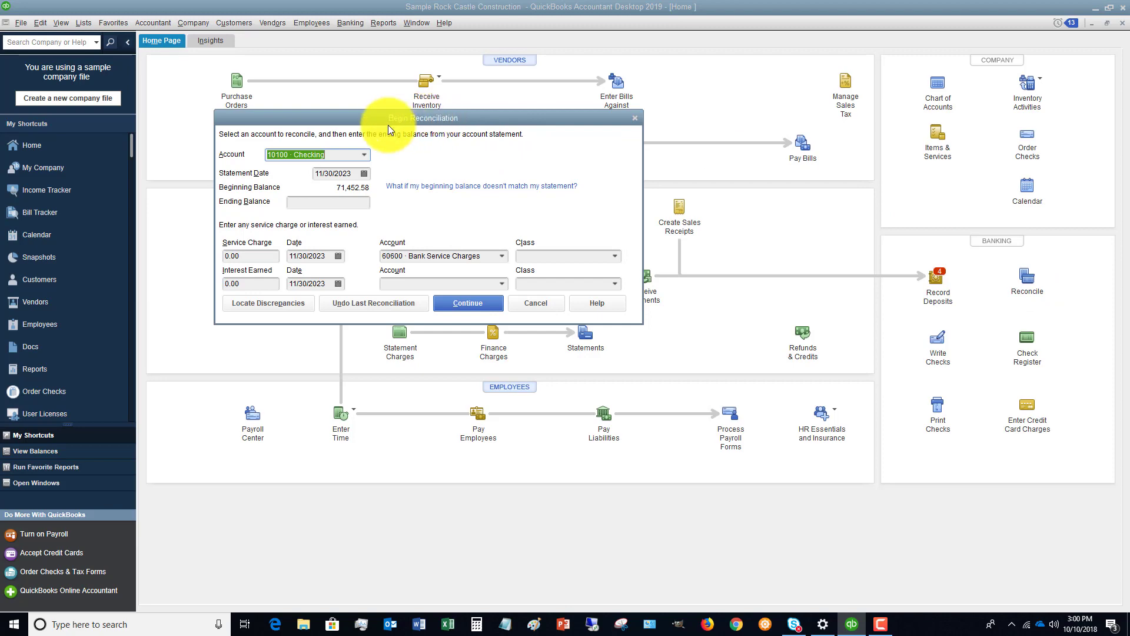
pyautogui.click(365, 156)
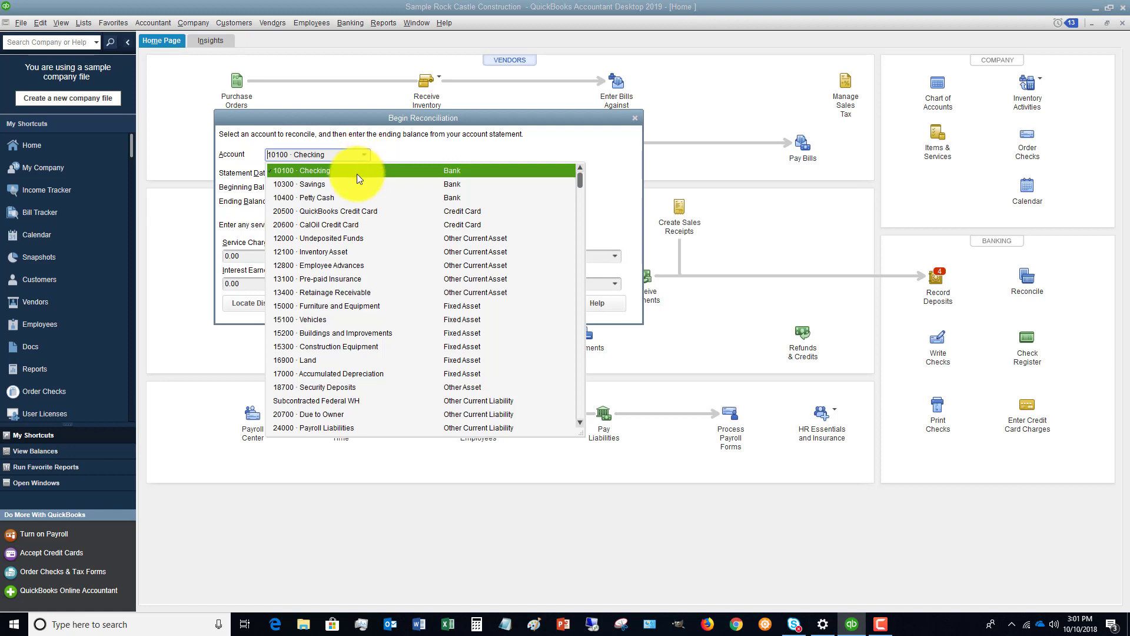
pyautogui.click(357, 173)
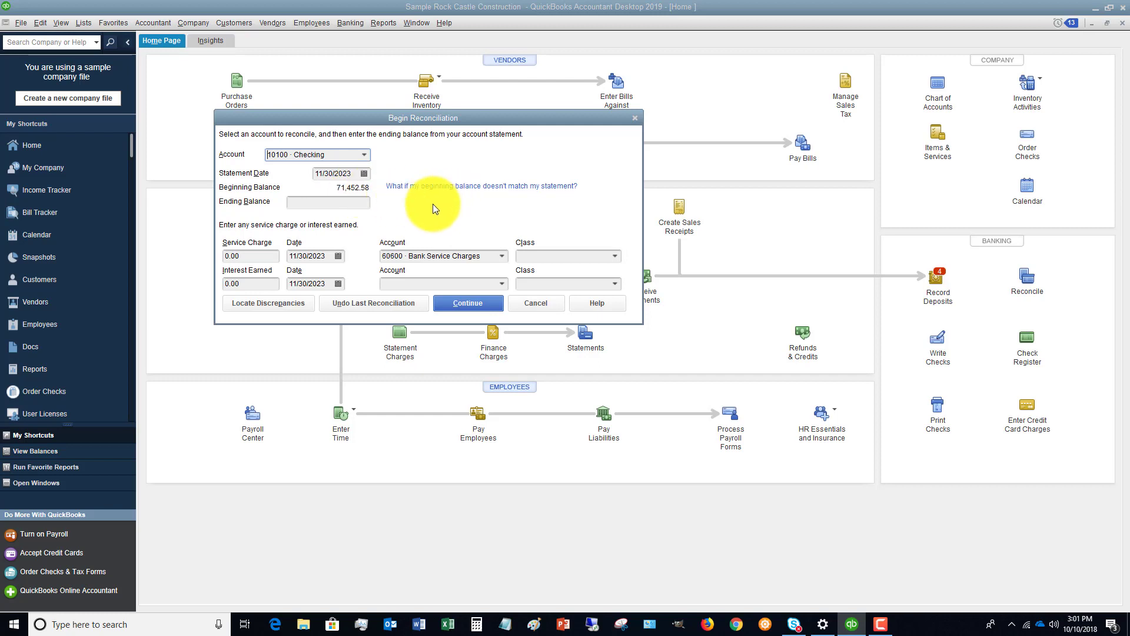
pyautogui.click(352, 202)
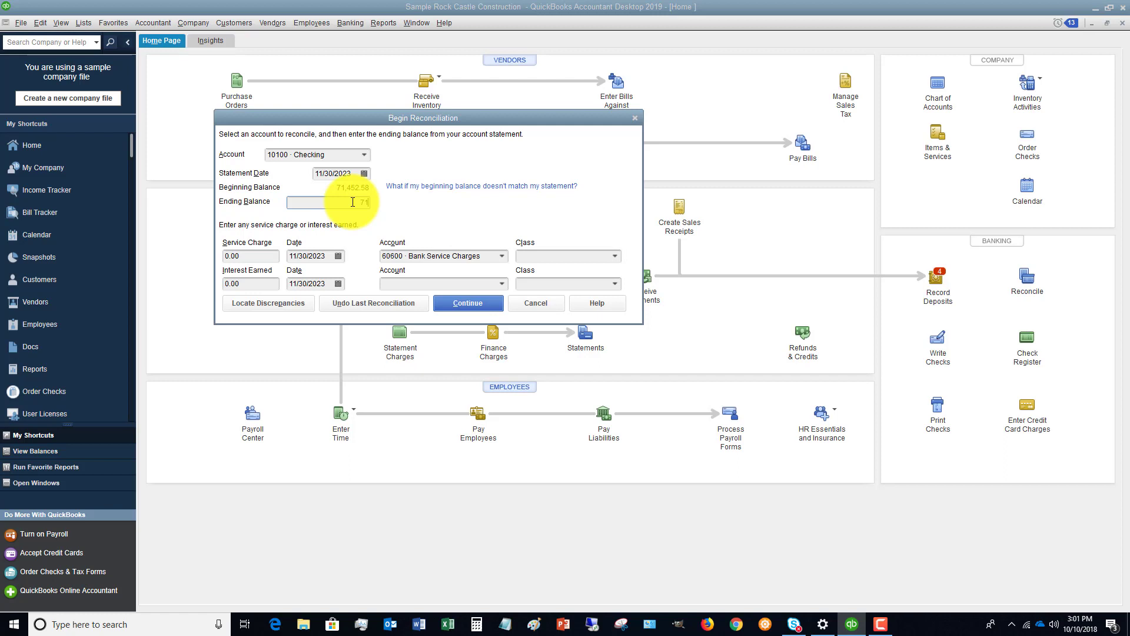
pyautogui.write('71428')
pyautogui.write('.52')
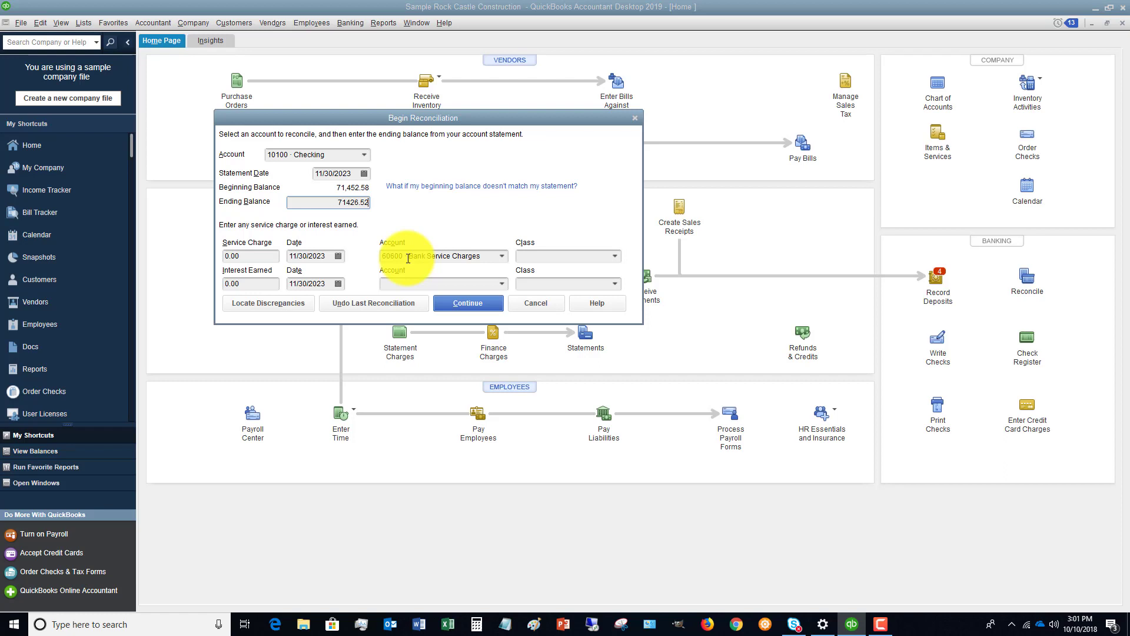
# - Continue to the Checking reconciliation and hide transactions dated after 11/30/2023
pyautogui.click(471, 304)
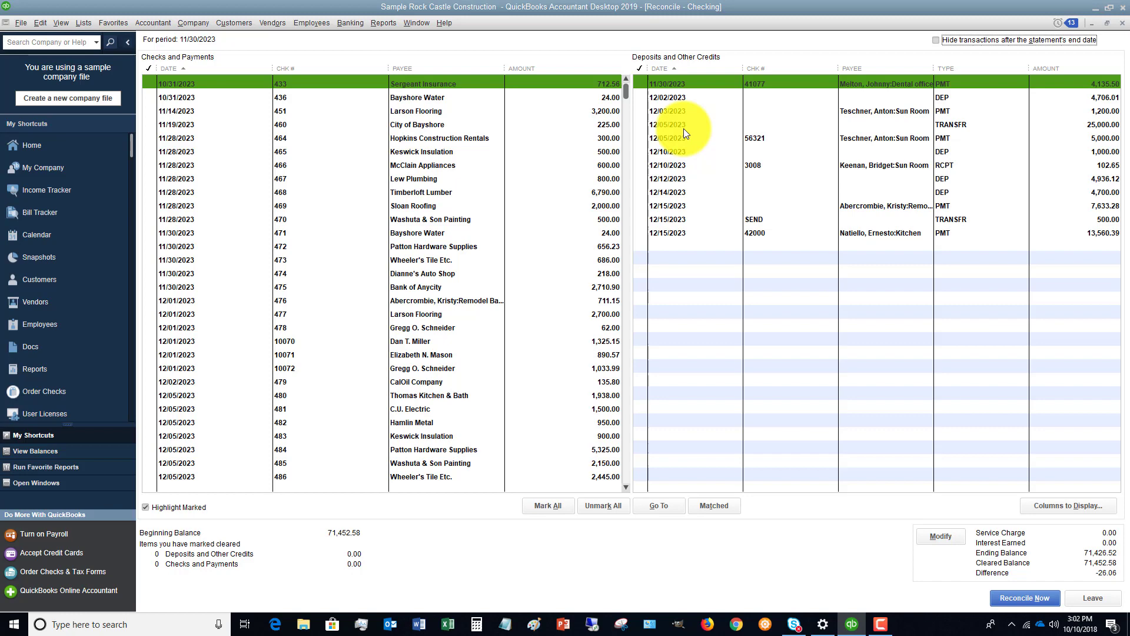
pyautogui.click(935, 40)
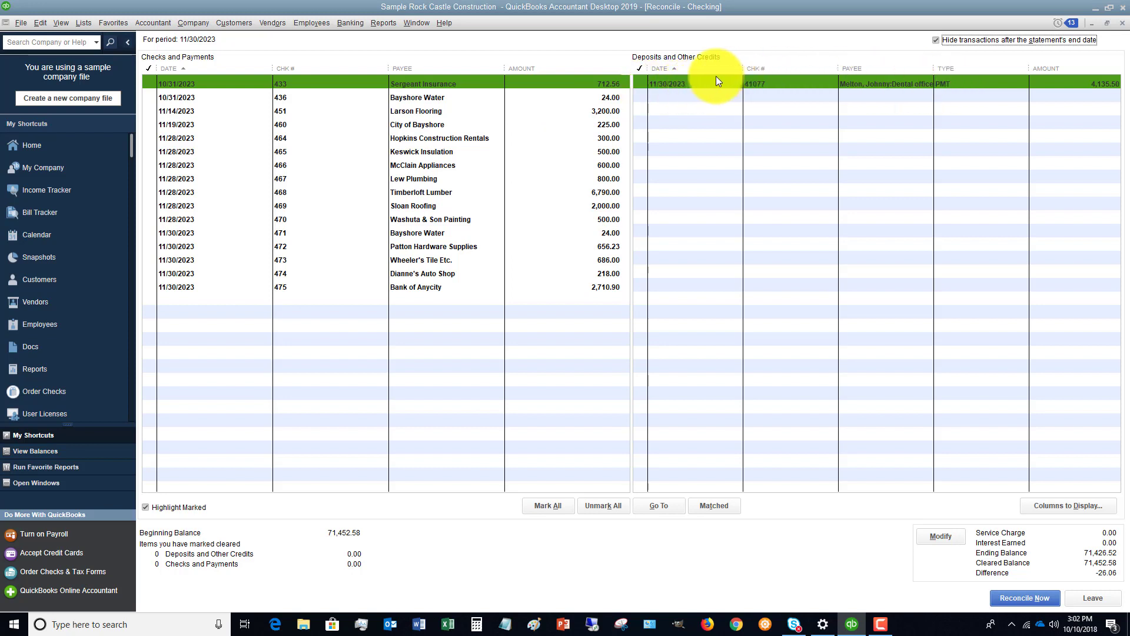
# - Mark the 4,135.50 deposit and checks 433, 436, 451 and 460 as cleared
pyautogui.click(640, 84)
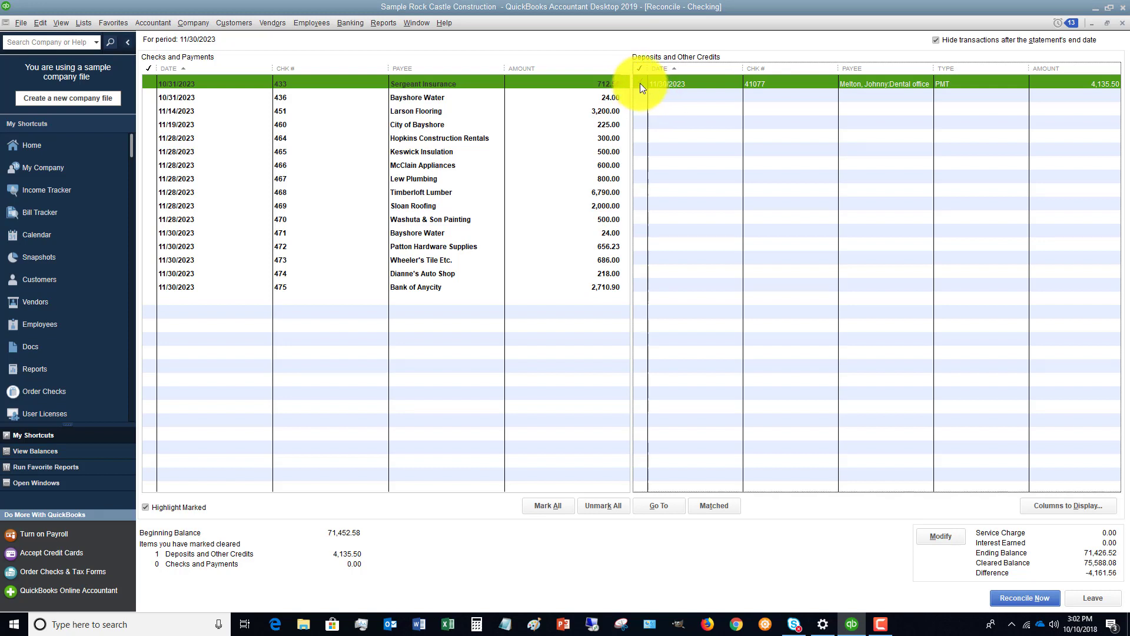
pyautogui.click(147, 82)
pyautogui.click(147, 96)
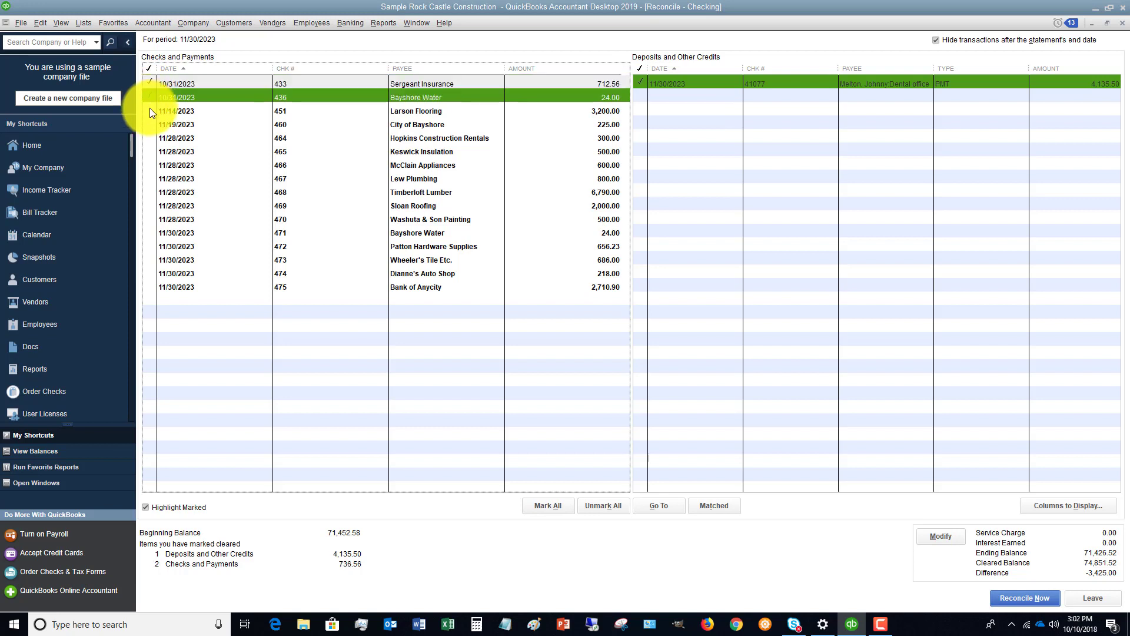
pyautogui.click(150, 110)
pyautogui.click(149, 124)
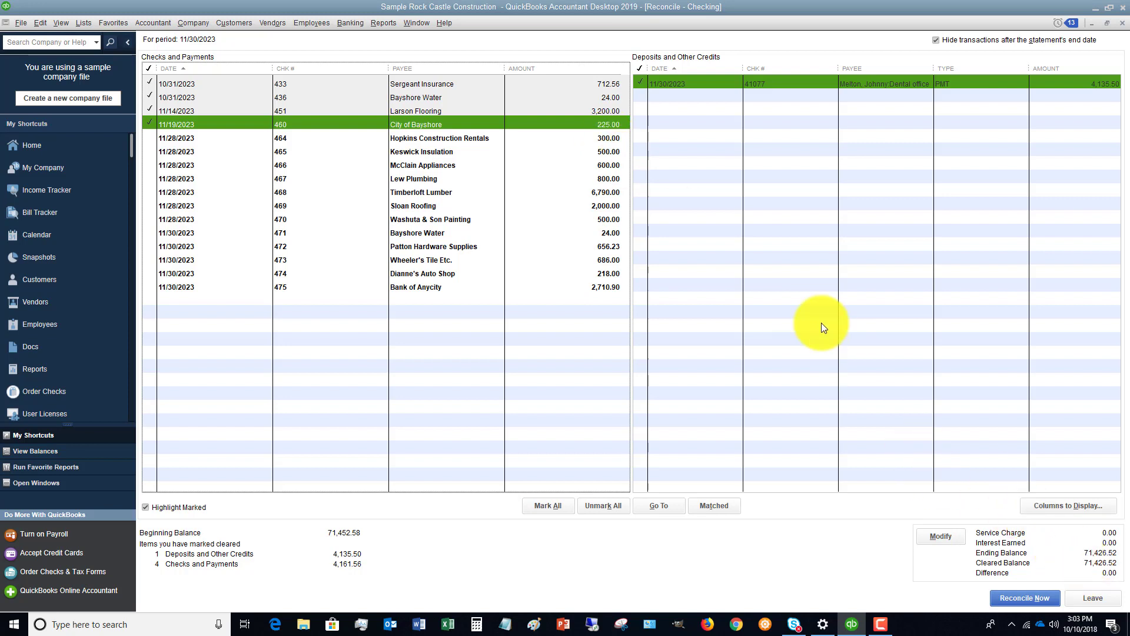
pyautogui.click(614, 139)
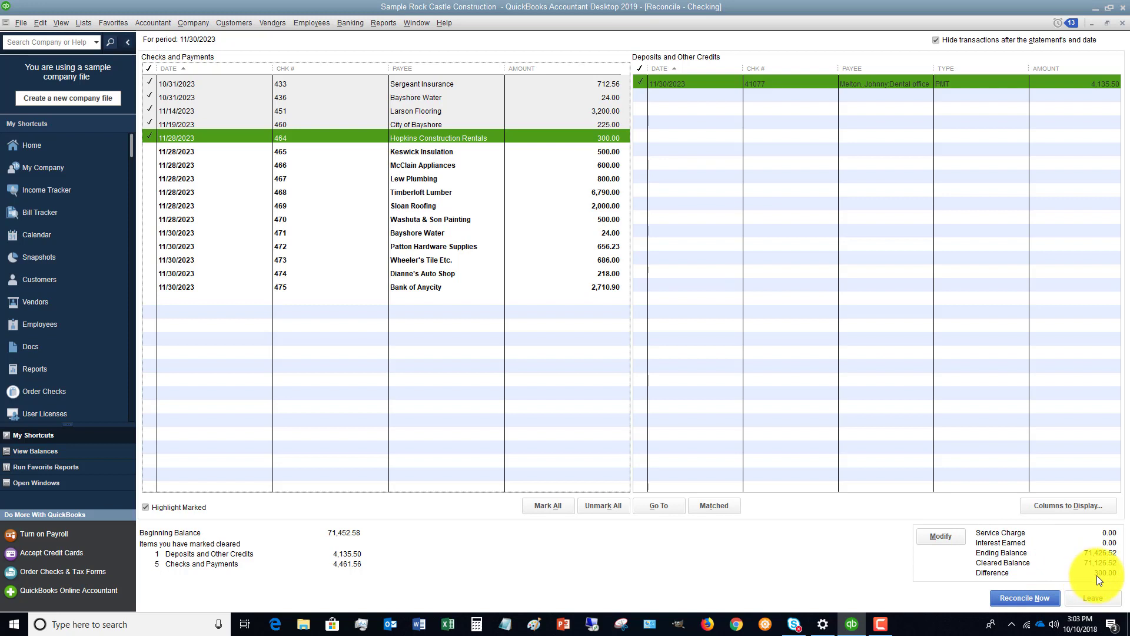
pyautogui.click(611, 137)
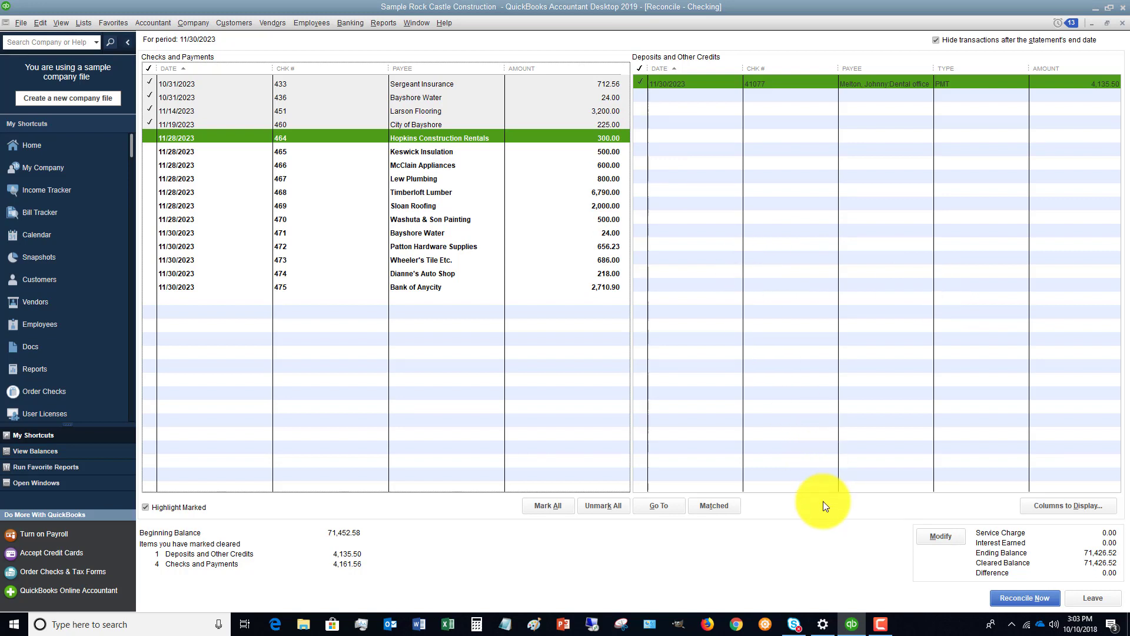
pyautogui.click(942, 537)
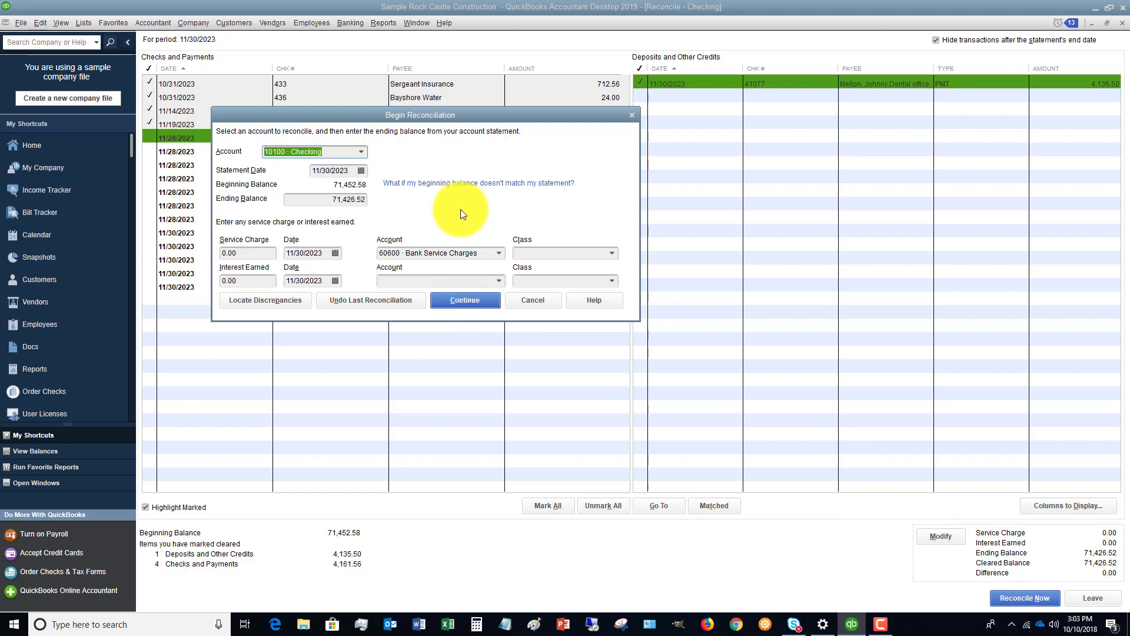
pyautogui.click(459, 300)
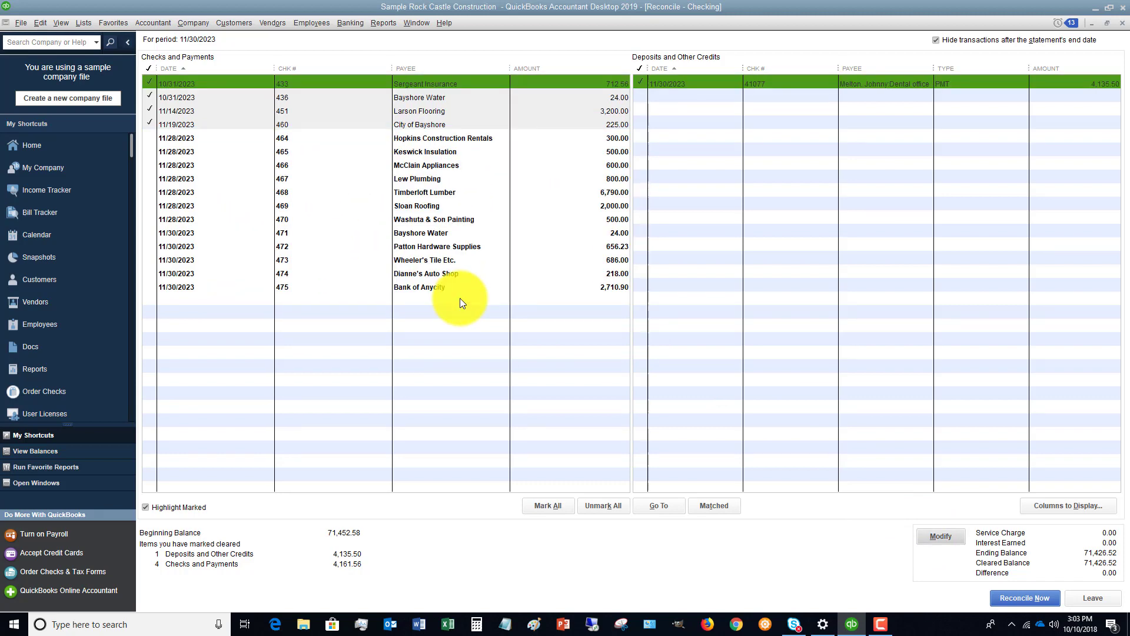
pyautogui.doubleClick(412, 124)
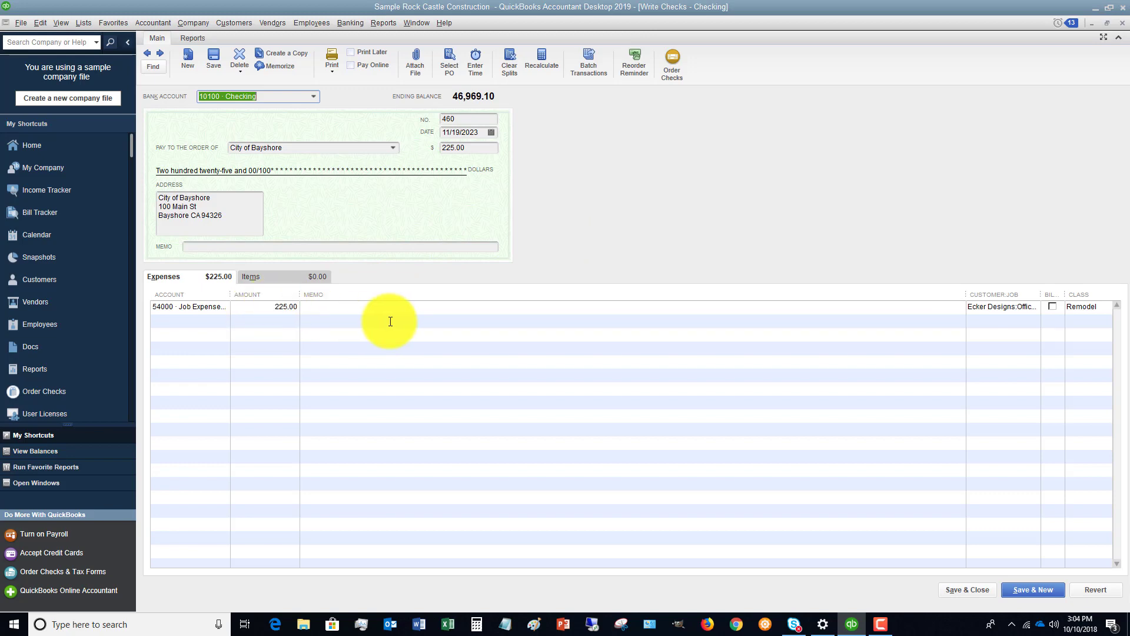
pyautogui.click(977, 590)
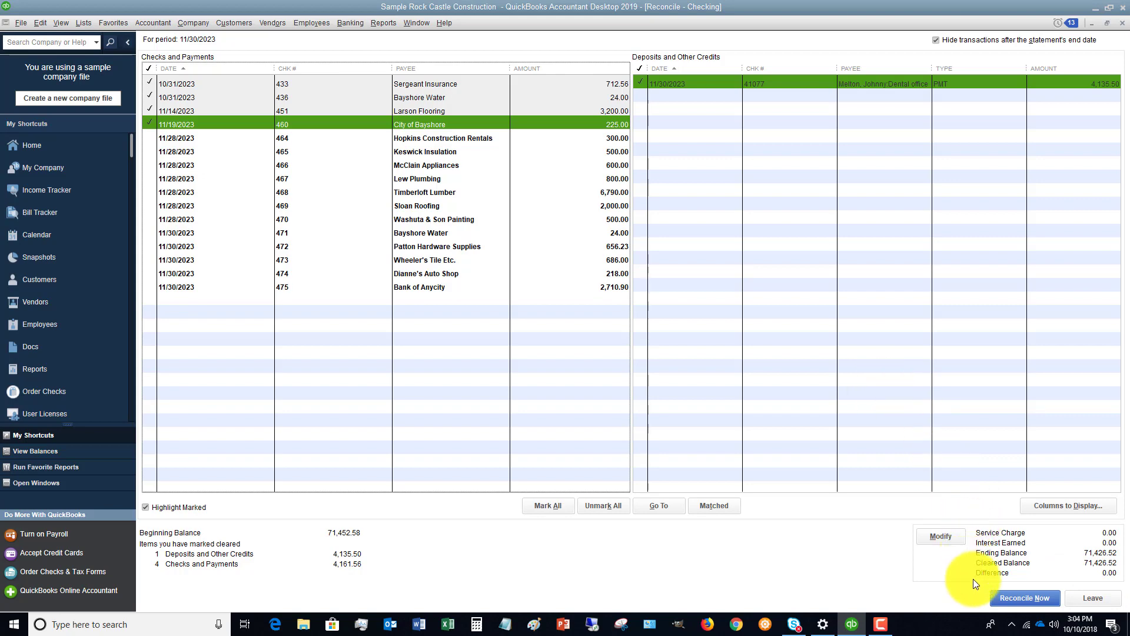
# - Reconcile now and display both the Summary and Detail reconciliation reports
pyautogui.click(1025, 597)
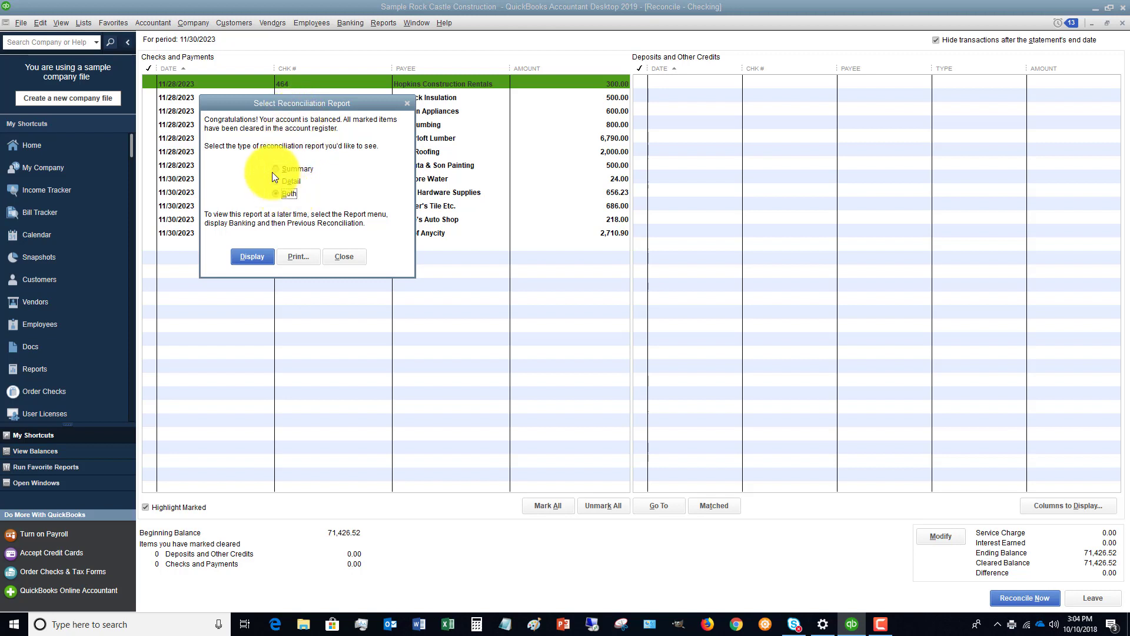
pyautogui.click(252, 257)
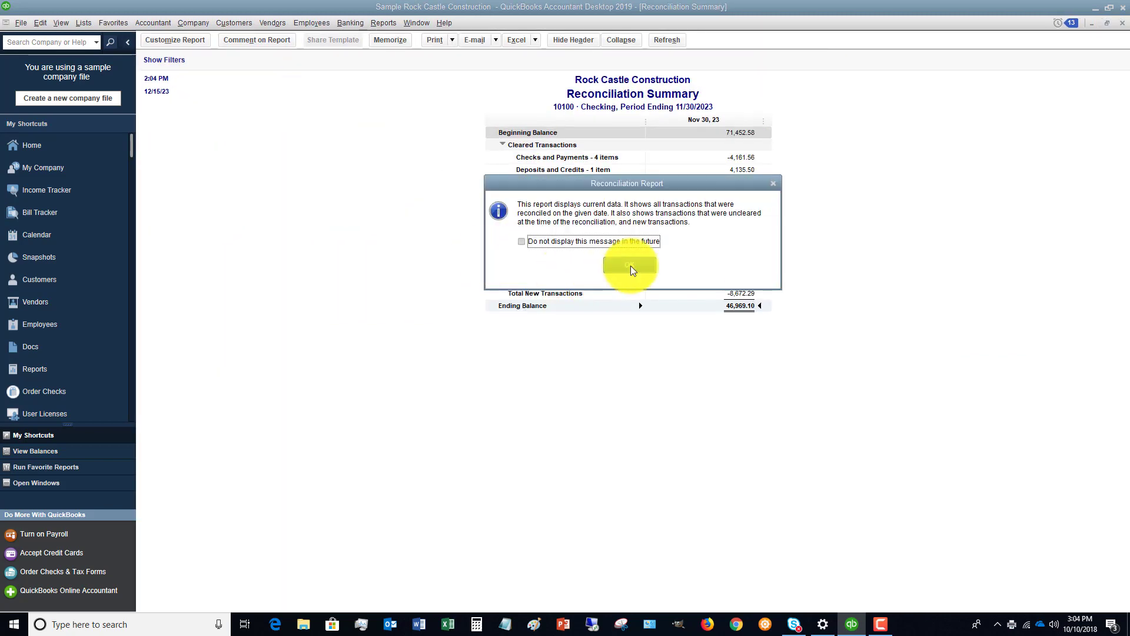
pyautogui.click(630, 266)
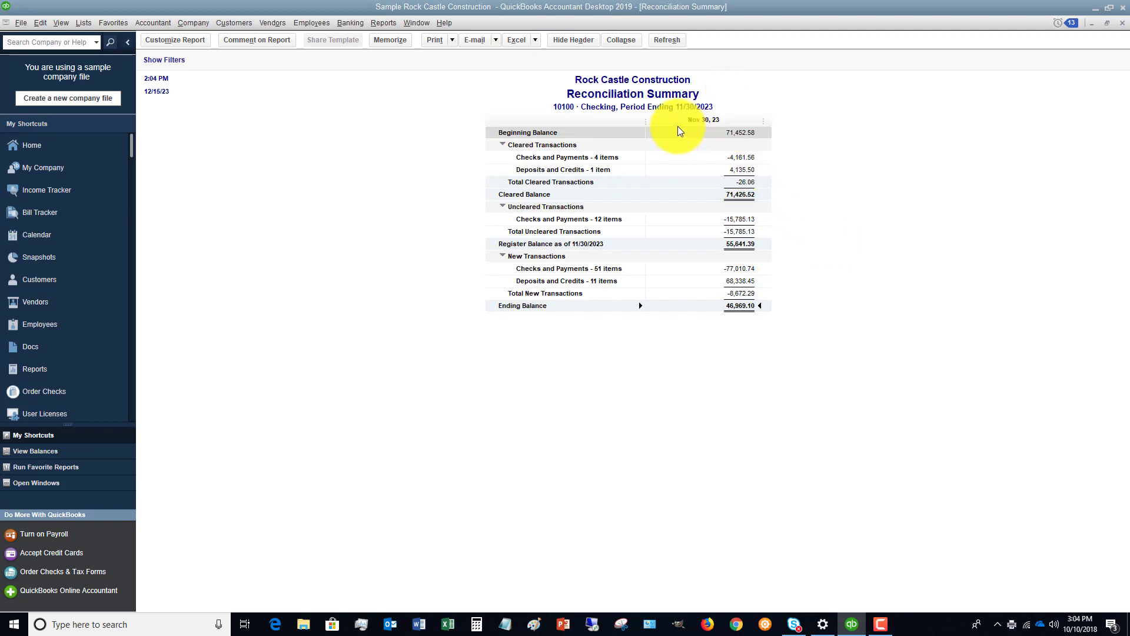
# - Switch to the Reconciliation Detail report from the open window list and review it
pyautogui.click(59, 23)
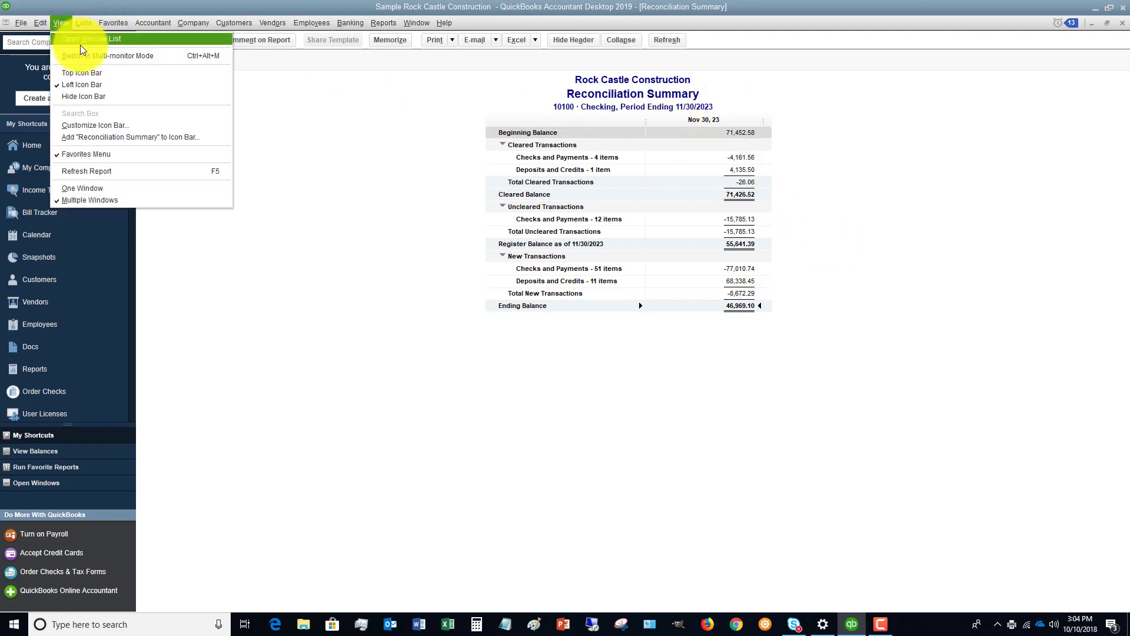
pyautogui.click(82, 43)
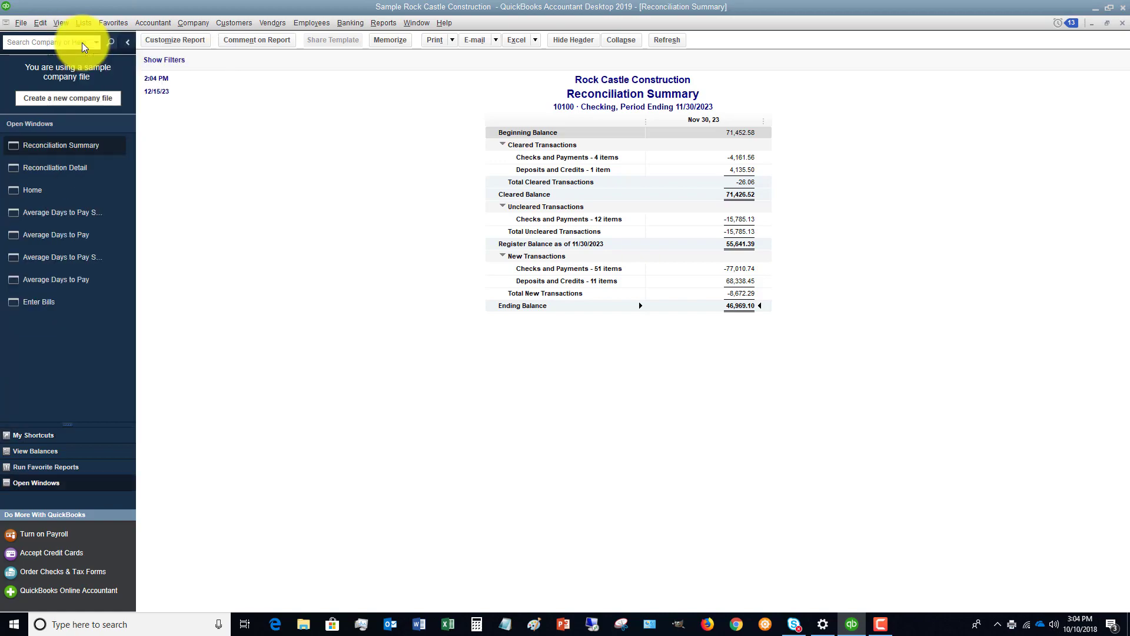
pyautogui.click(72, 169)
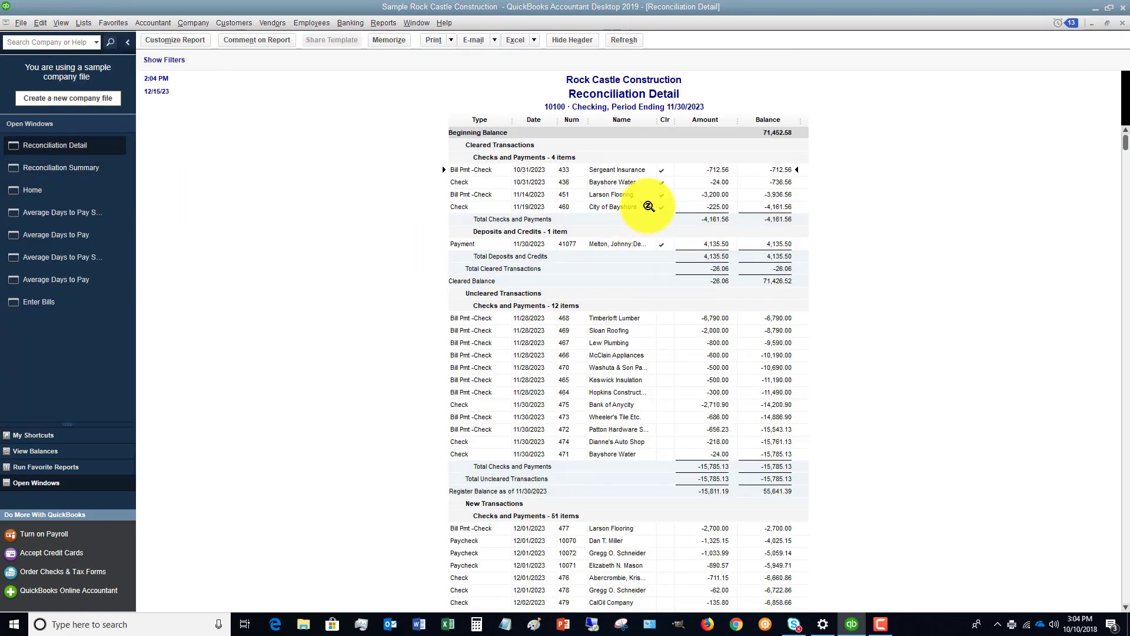
pyautogui.scroll(-10, 648, 208)
pyautogui.scroll(-9, 648, 207)
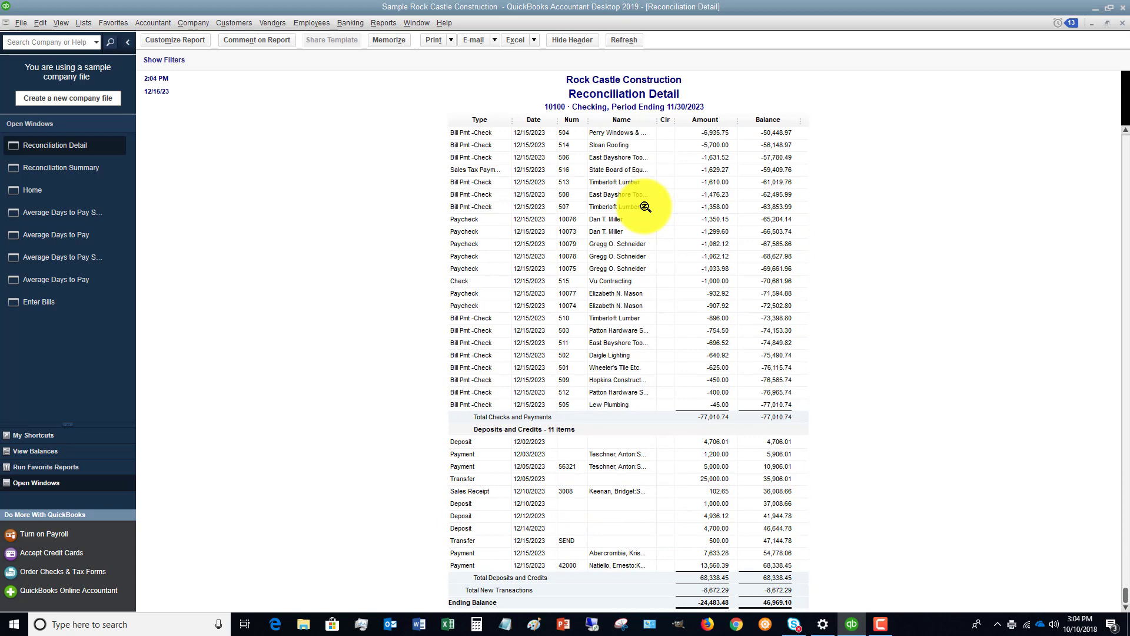
pyautogui.scroll(13, 644, 206)
pyautogui.scroll(6, 644, 206)
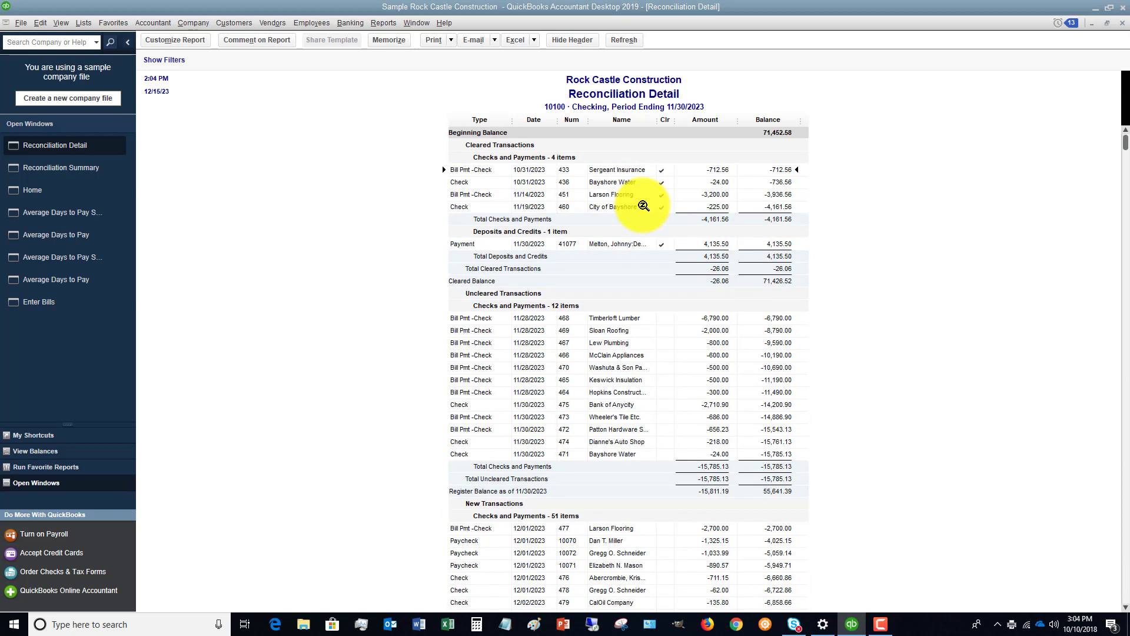